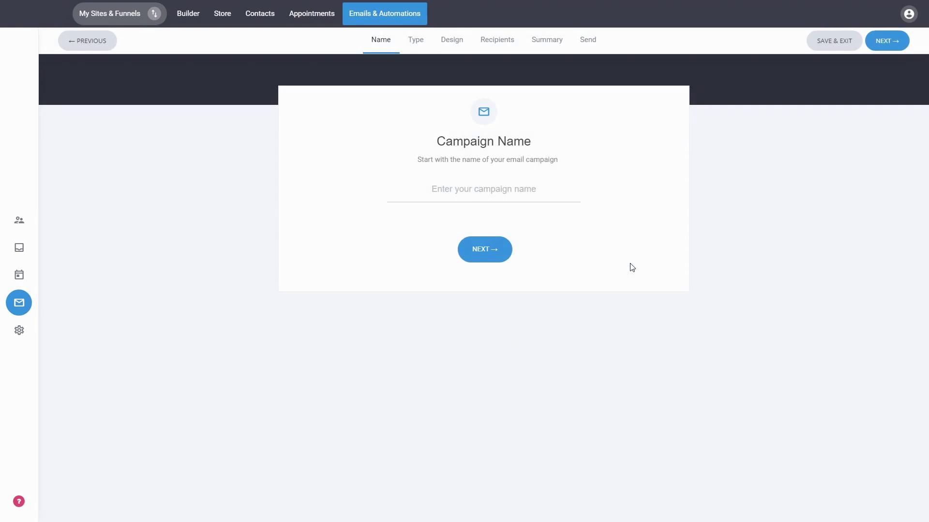
Step: Name the new email campaign "1" and proceed to choosing its type
left_click(580, 196)
type("1")
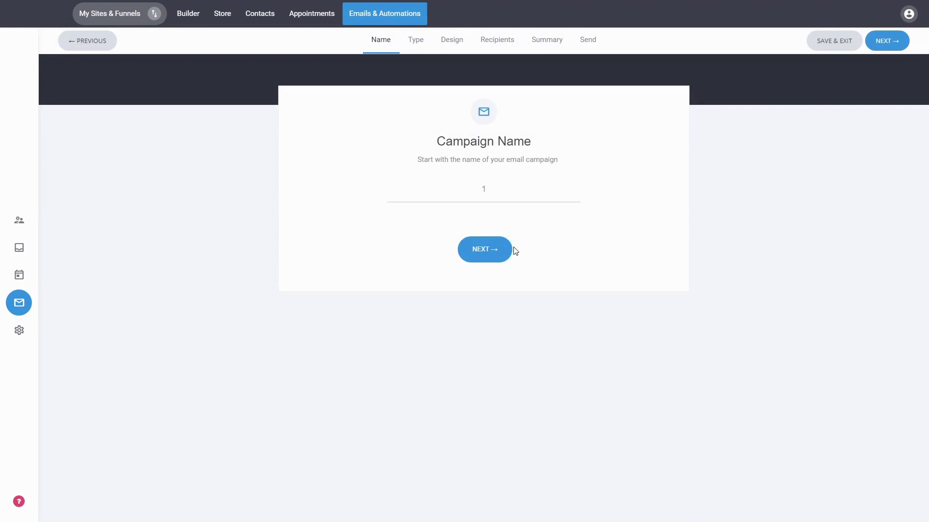
left_click(497, 256)
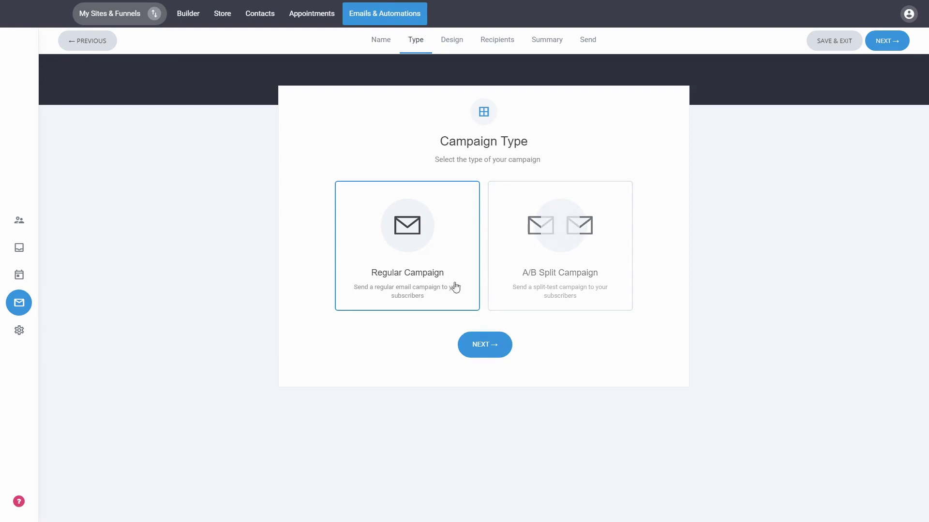
left_click(537, 268)
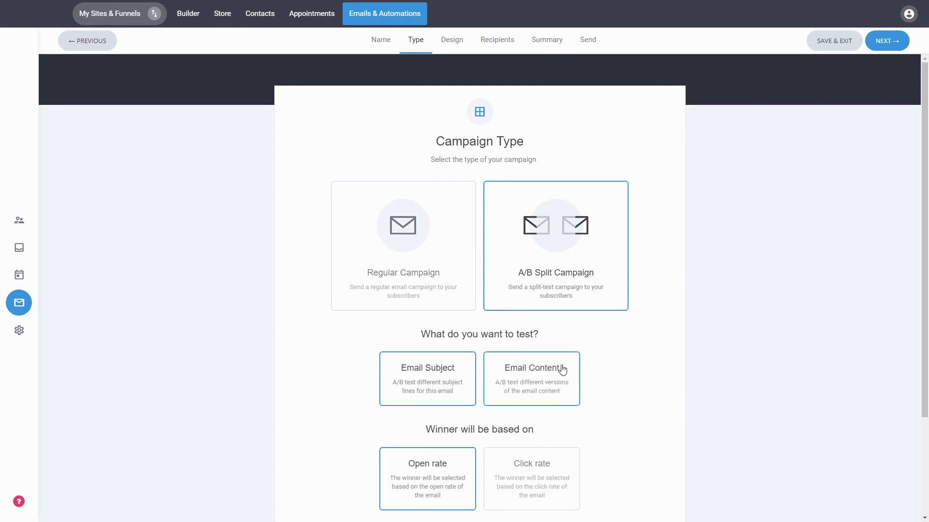
scroll(672, 346, "down", 2)
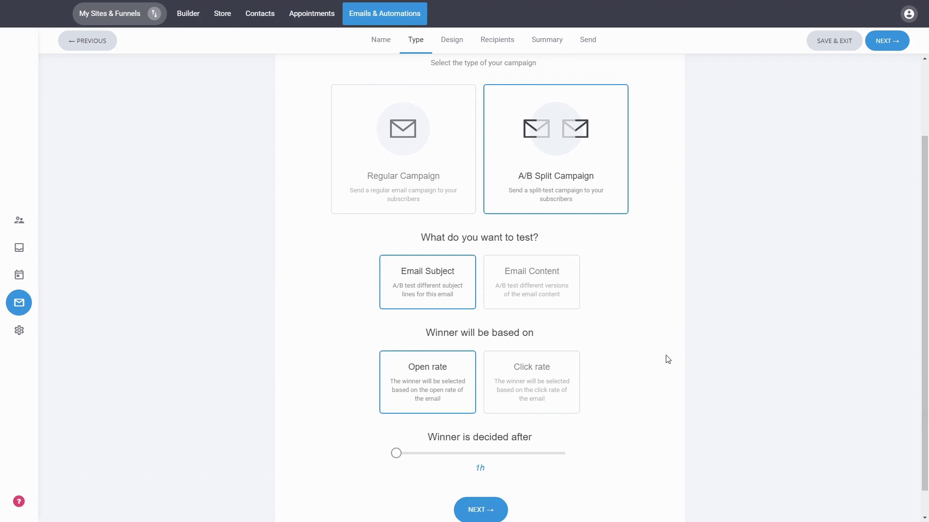
scroll(665, 356, "up", 2)
left_click(462, 265)
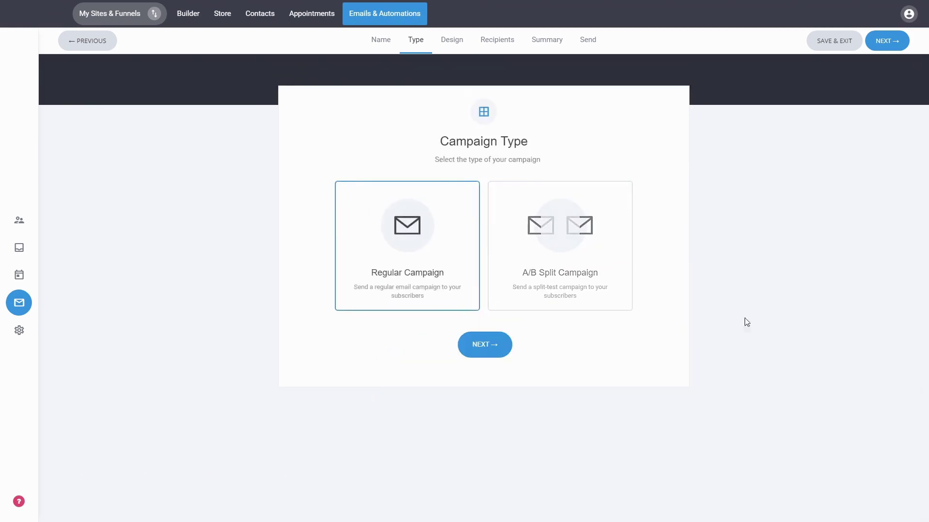
Step: Continue with the regular campaign type and load the "Your Catchy Email Headline Goes Here" template as the email design
left_click(488, 352)
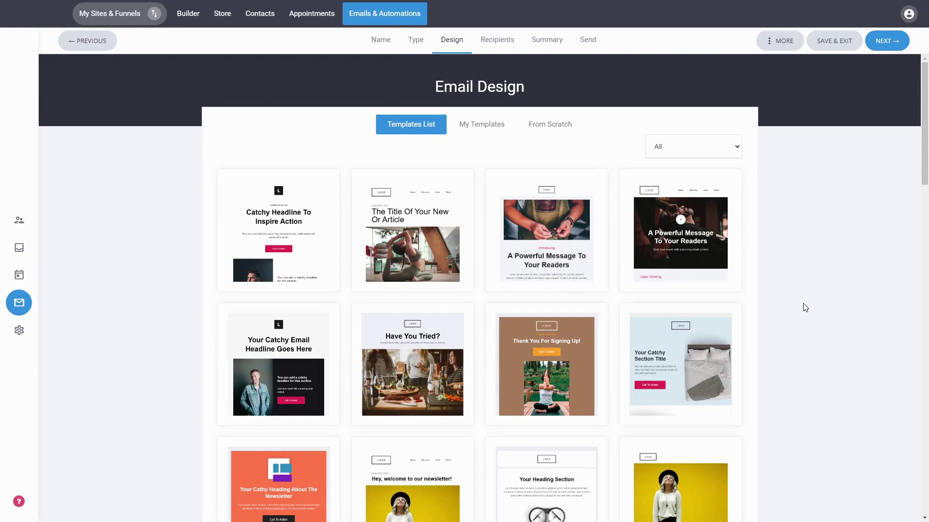
scroll(904, 265, "down", 5)
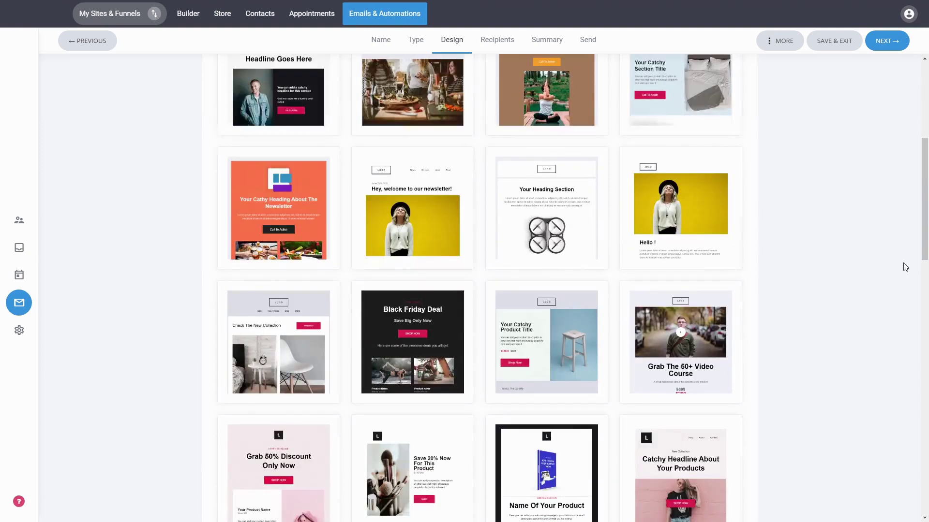
scroll(905, 267, "down", 4)
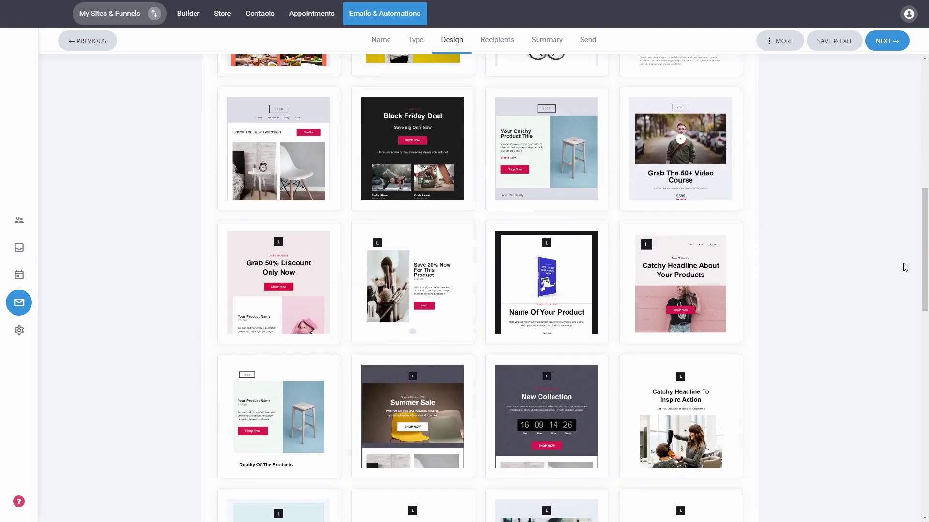
scroll(886, 275, "up", 10)
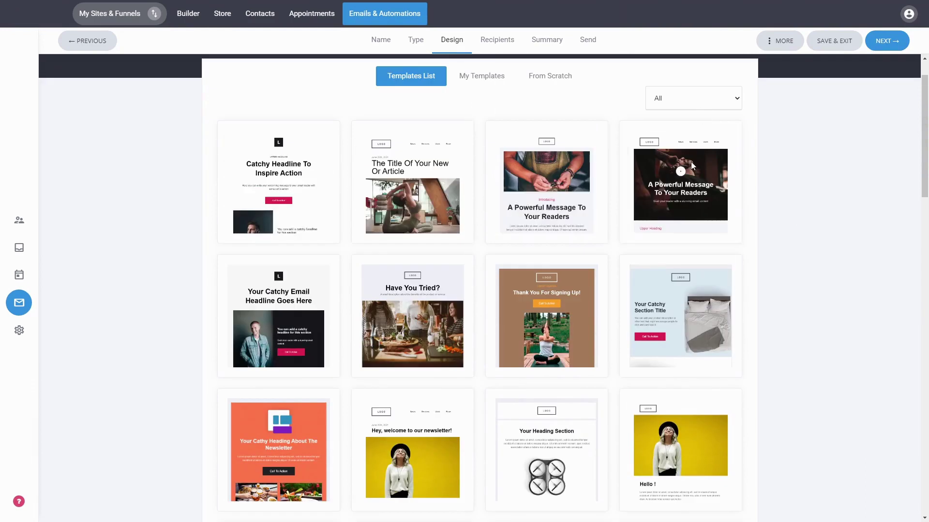
scroll(822, 193, "down", 10)
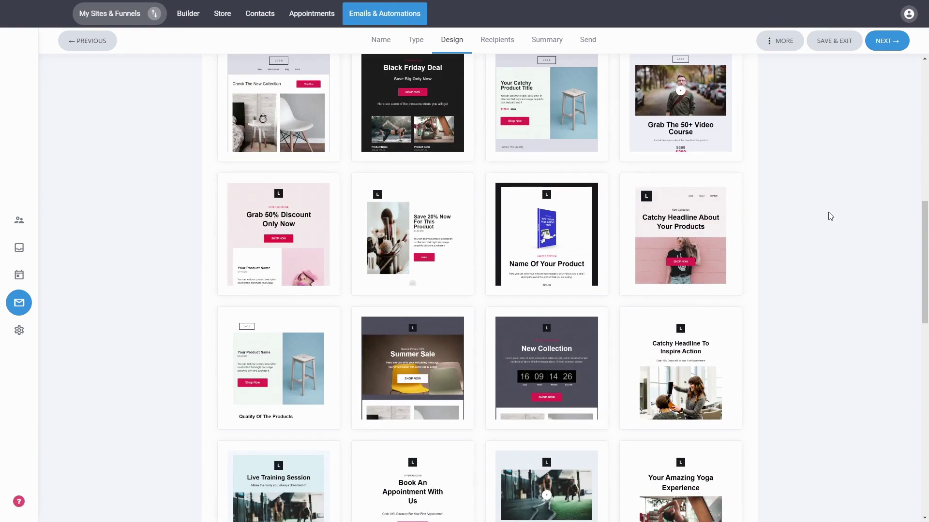
scroll(830, 217, "down", 5)
scroll(822, 217, "down", 8)
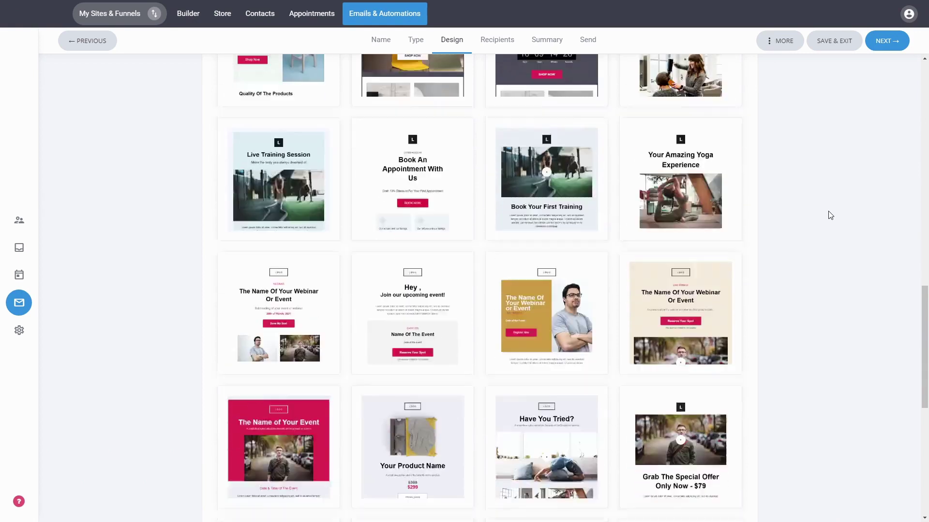
scroll(830, 215, "up", 20)
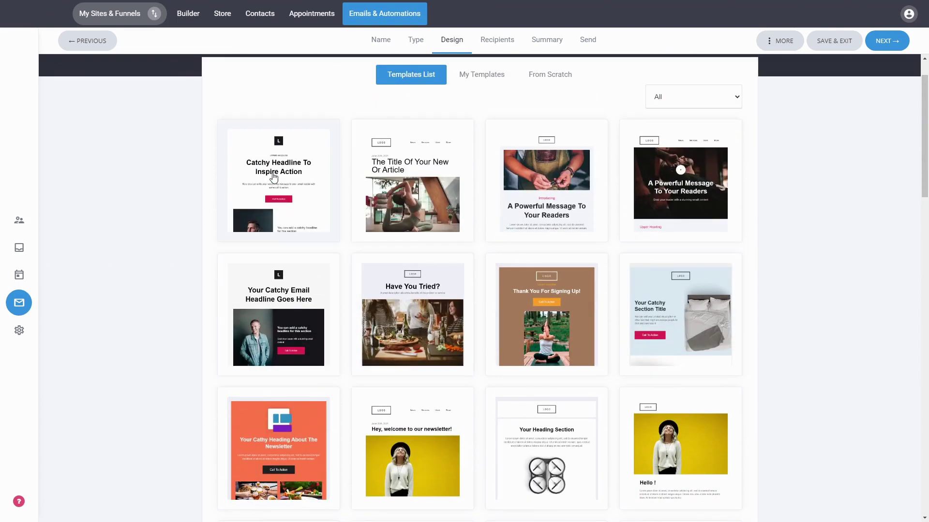
left_click(285, 284)
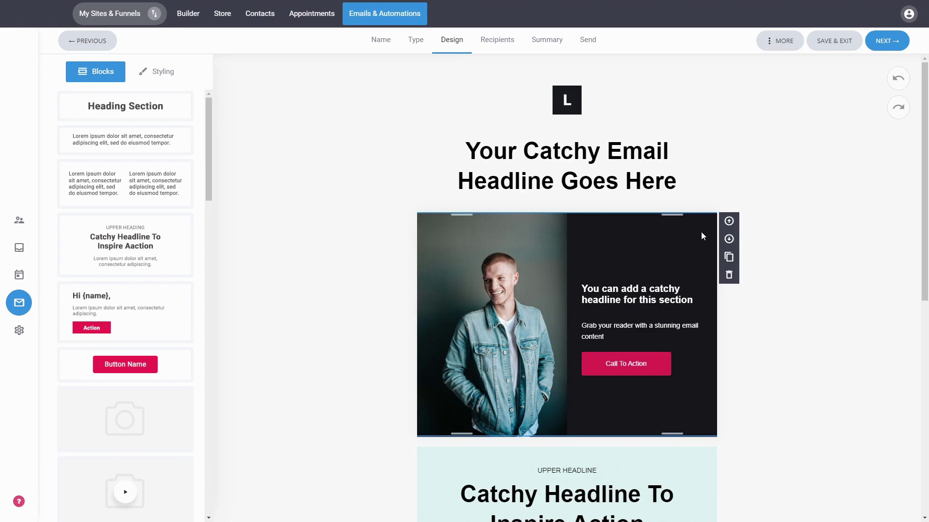
Step: Insert the first_name CRM property at the end of the email's main headline, separated by a space
triple_click(578, 157)
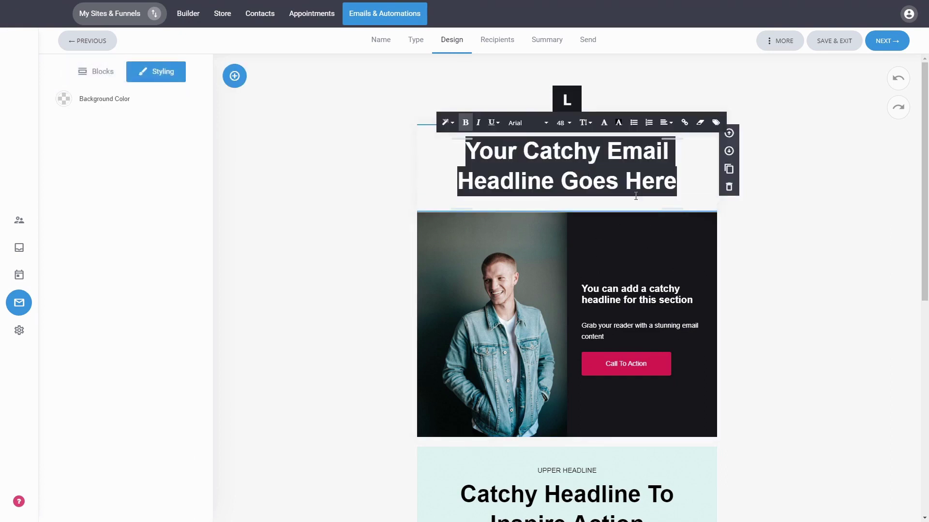
left_click(669, 180)
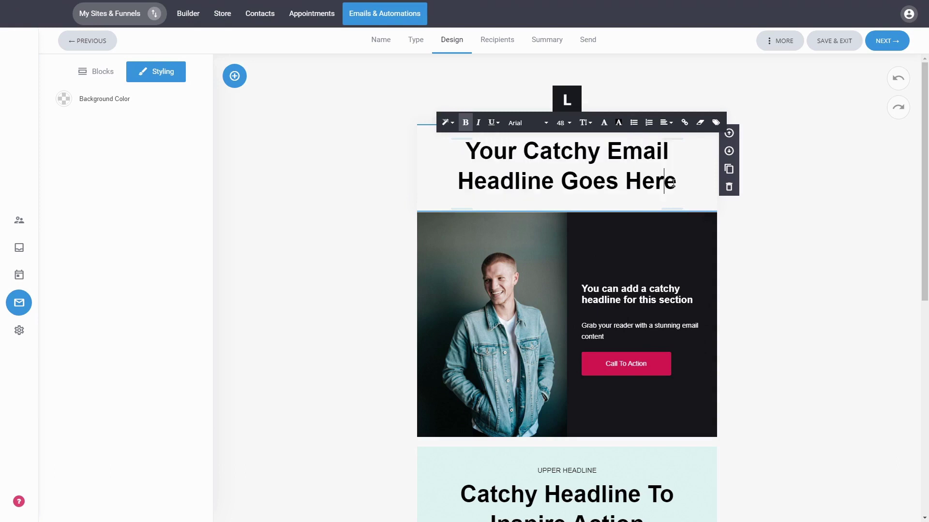
left_click(716, 123)
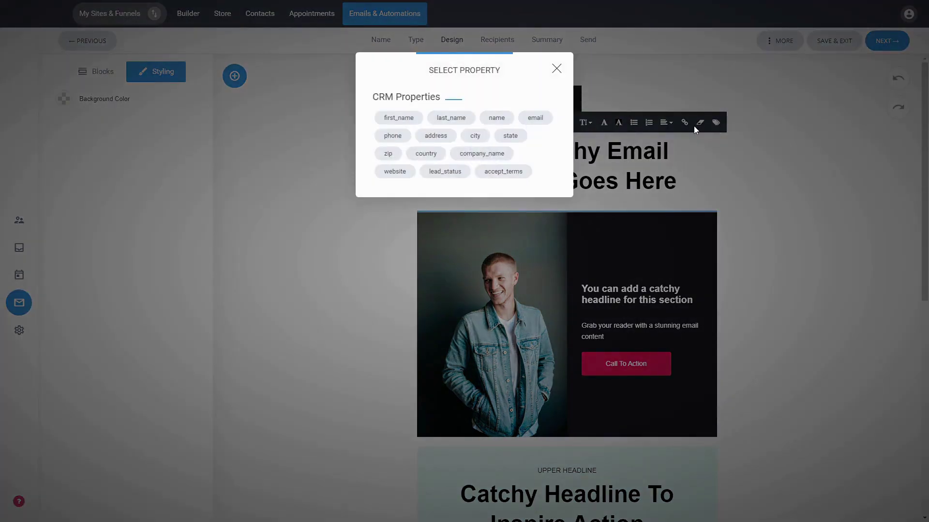
left_click(411, 121)
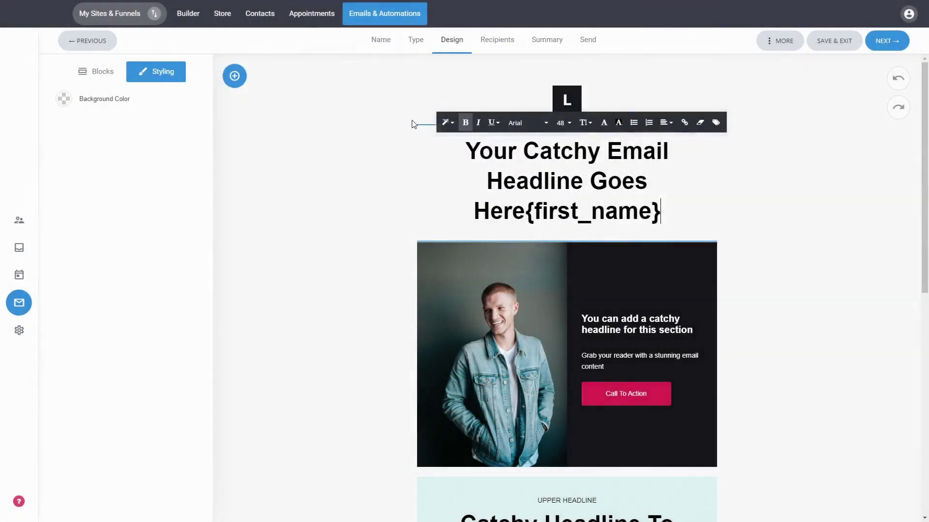
left_click(527, 212)
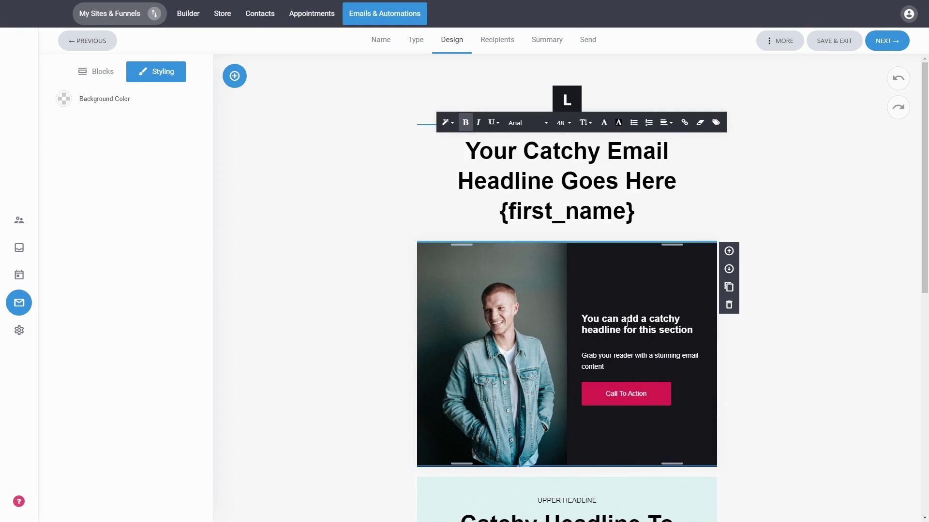
left_click(803, 352)
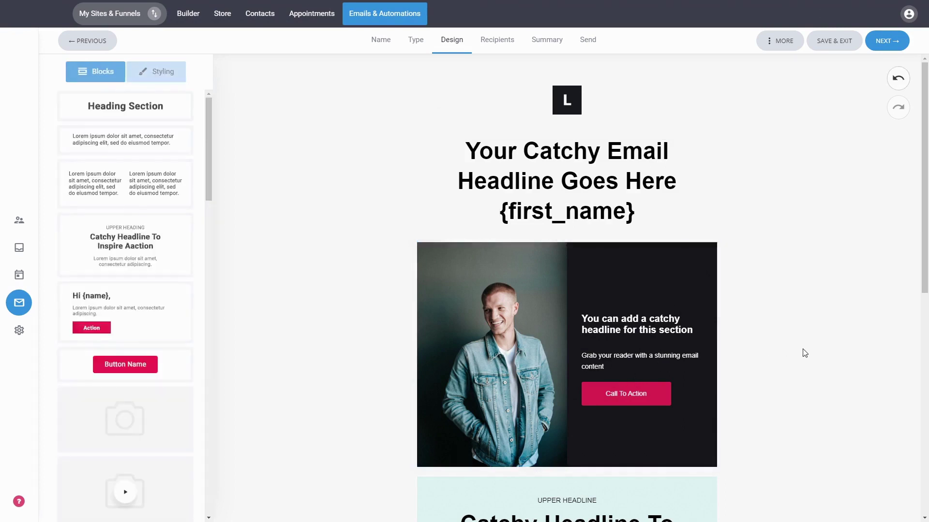
Step: Set the background color of the call-to-action button in the photo section to blue 2755DE
left_click(532, 289)
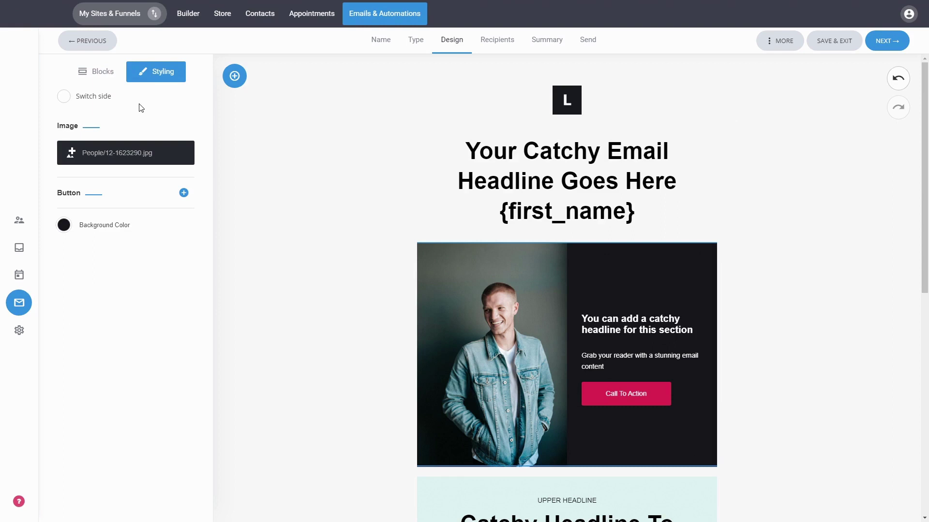
left_click(170, 193)
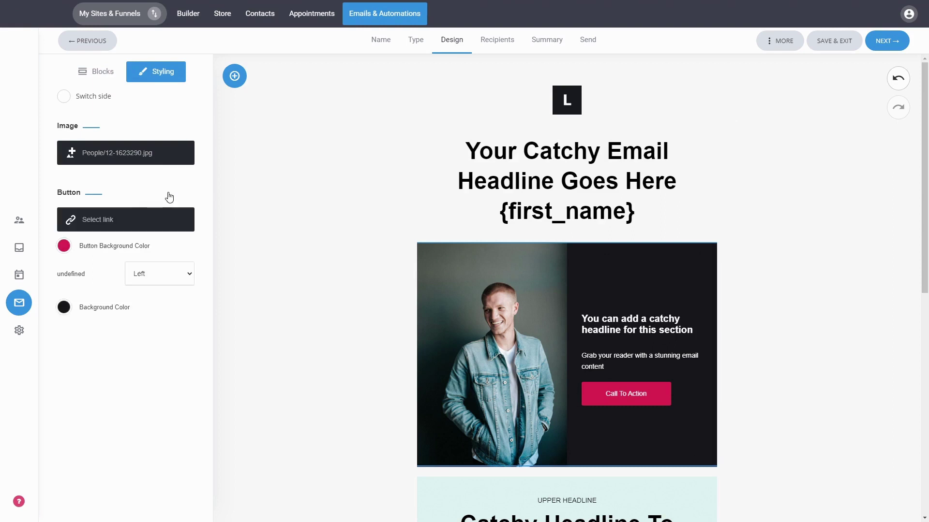
left_click(63, 246)
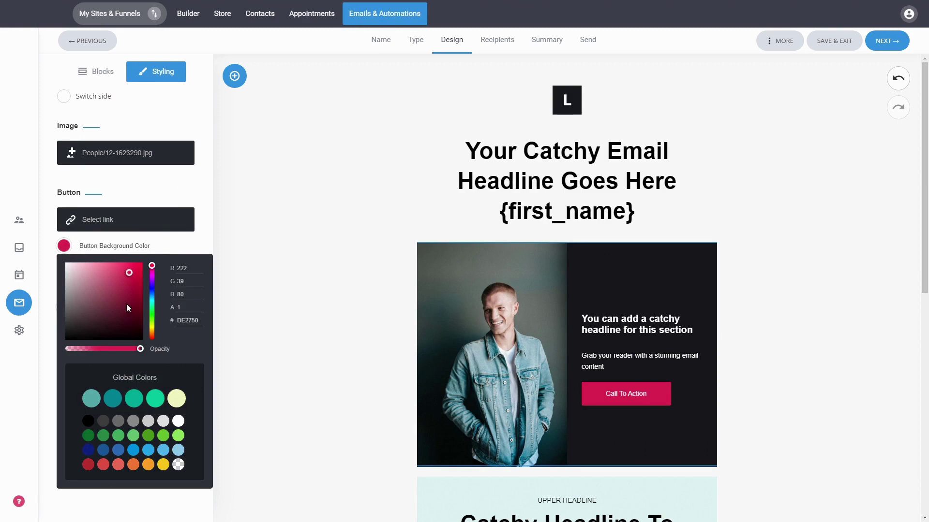
left_click(152, 292)
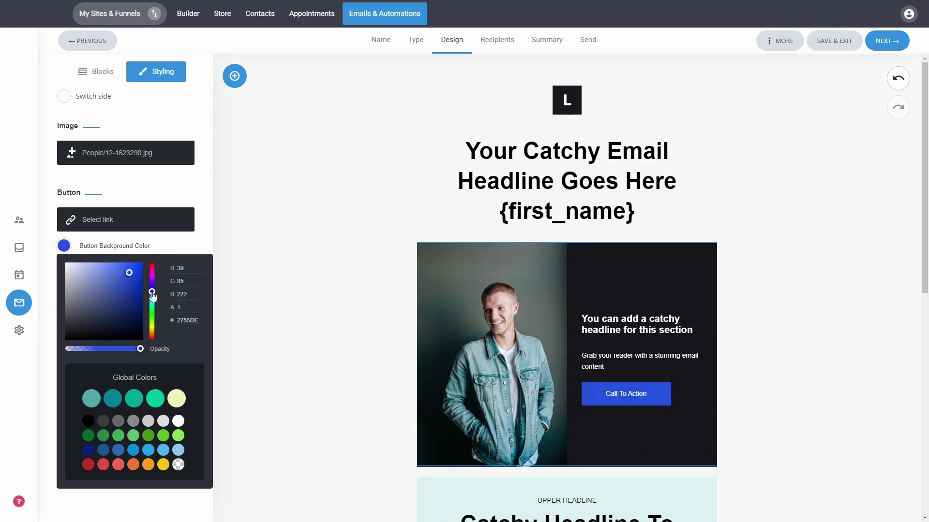
left_click(176, 198)
Step: Change the photo section's background color to the muted purple 8A8AAF
left_click(64, 225)
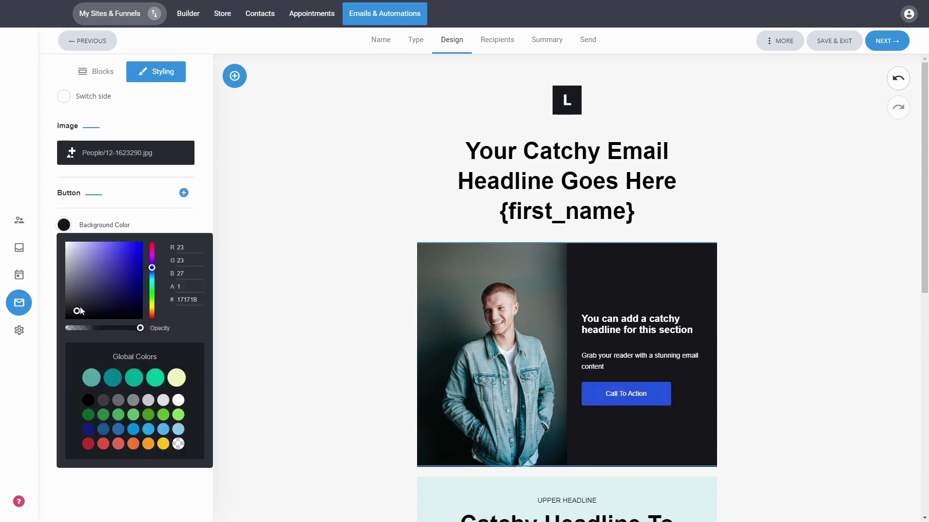
left_click_drag(77, 283, 83, 271)
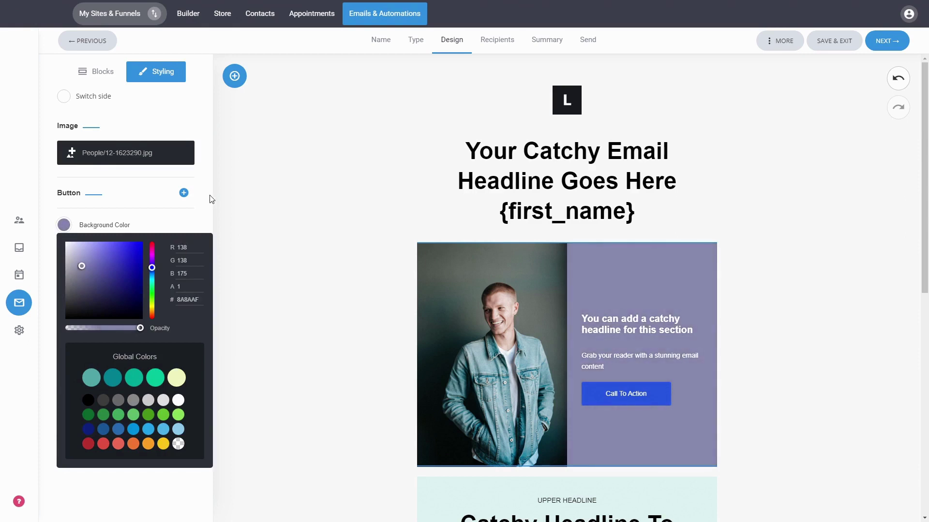
left_click(167, 193)
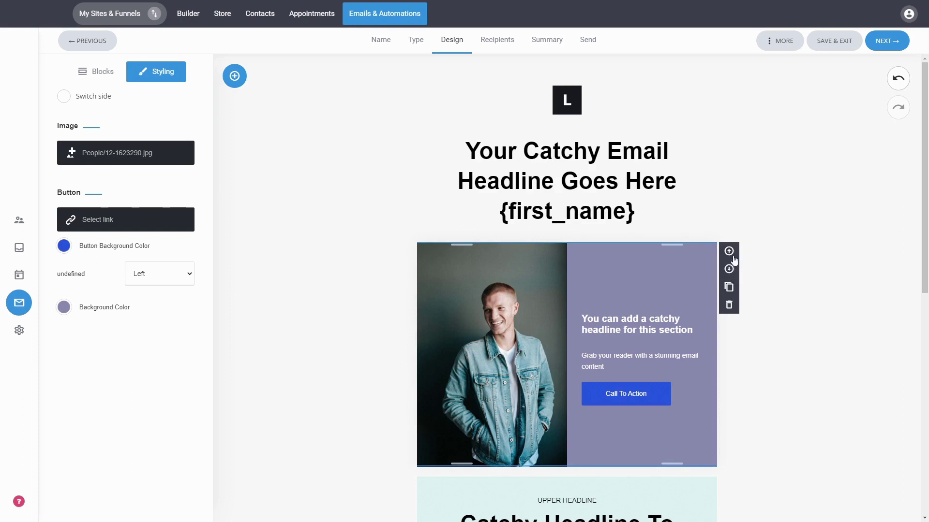
left_click(810, 312)
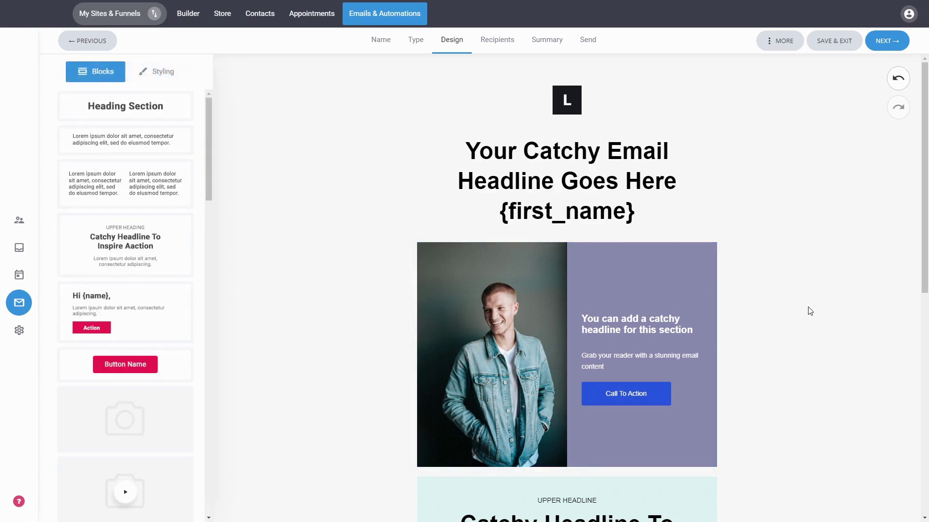
Step: Add a button block directly below the mint "Catchy Headline To Inspire Action" section
scroll(807, 310, "down", 5)
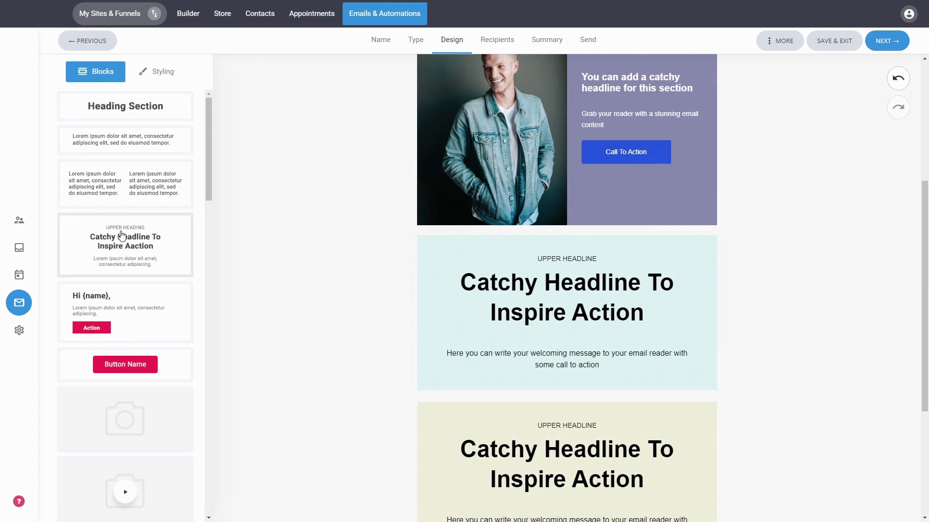
scroll(122, 235, "down", 5)
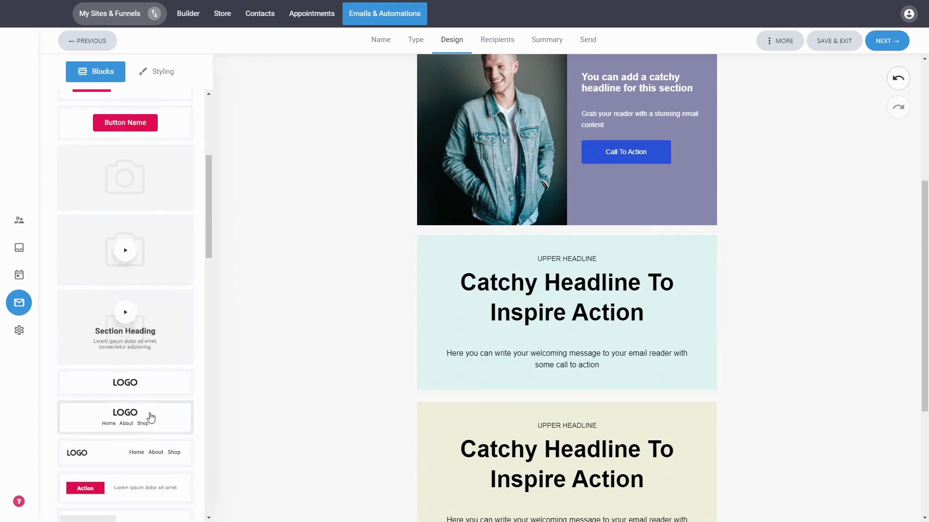
scroll(148, 401, "up", 5)
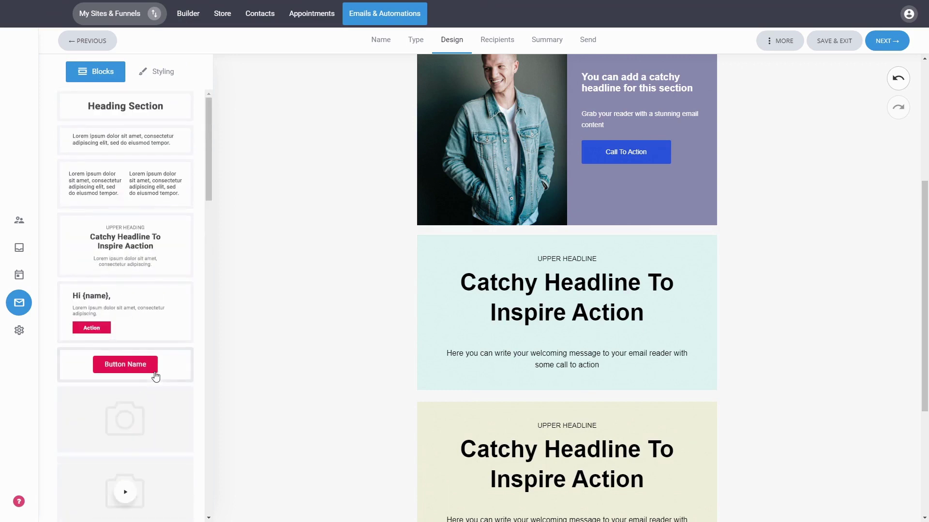
left_click_drag(149, 370, 550, 403)
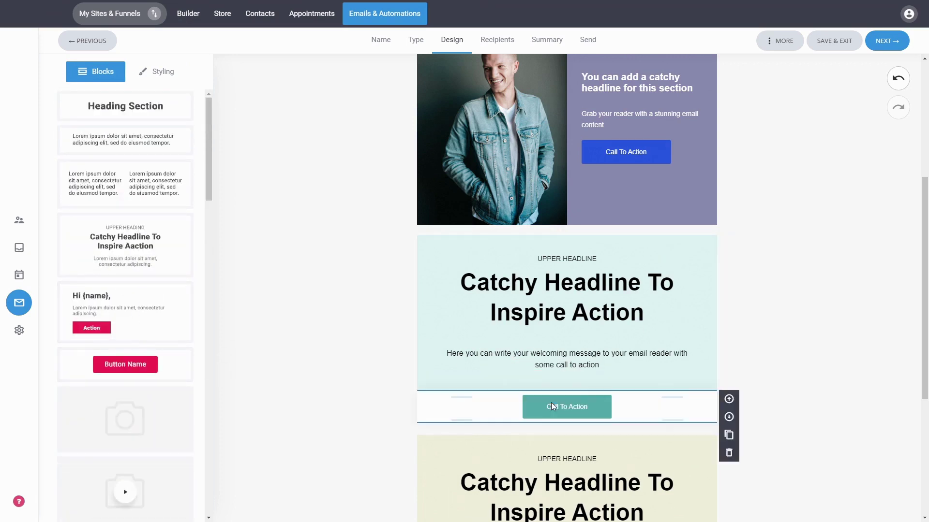
Step: Increase the spacing above the new call-to-action button and reduce the spacing below it
left_click_drag(604, 392, 603, 405)
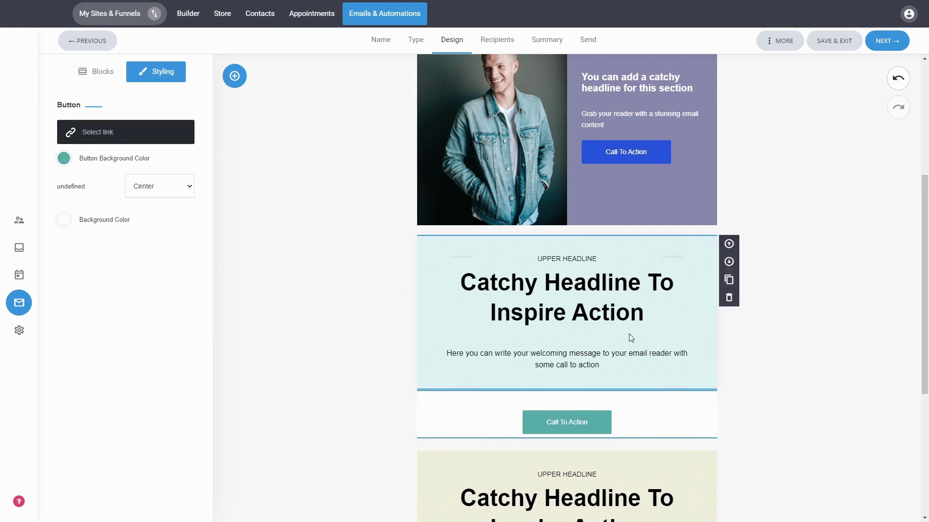
left_click_drag(608, 434, 615, 425)
left_click(618, 440)
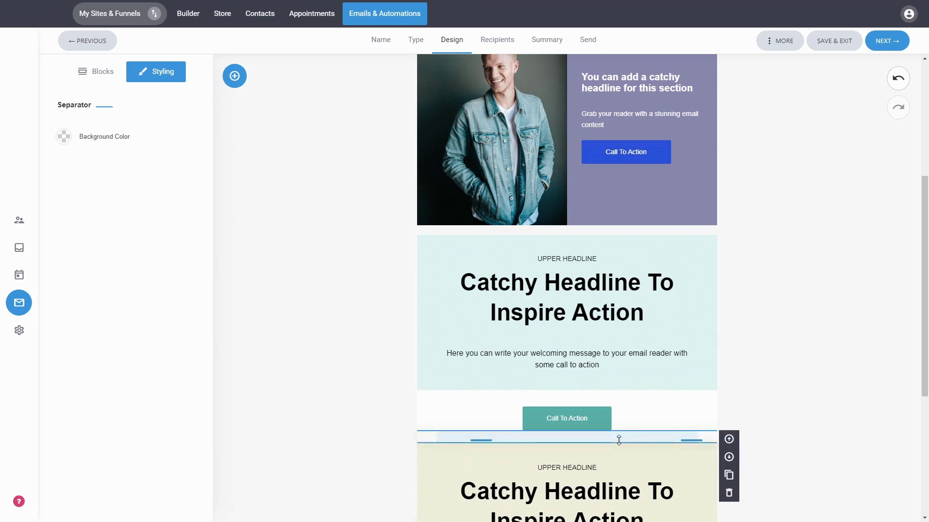
left_click(818, 452)
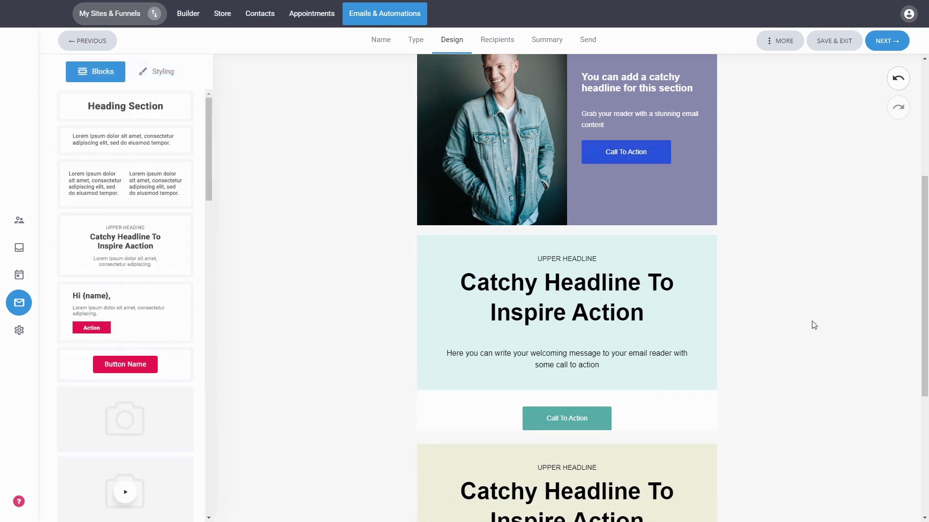
scroll(803, 319, "down", 5)
scroll(806, 319, "up", 8)
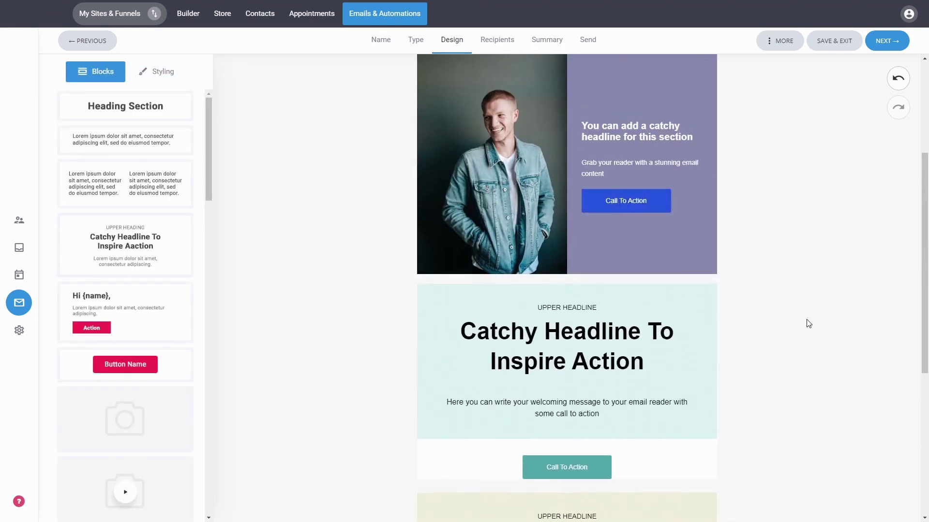
Step: Preview the email in the desktop, tablet and mobile layouts, looking through the mobile version, and close the preview
scroll(806, 320, "up", 1)
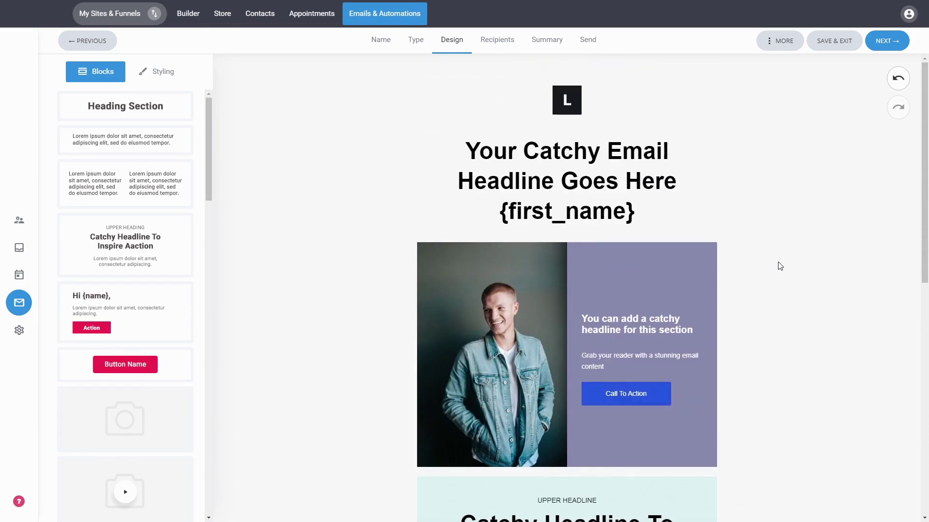
left_click(778, 43)
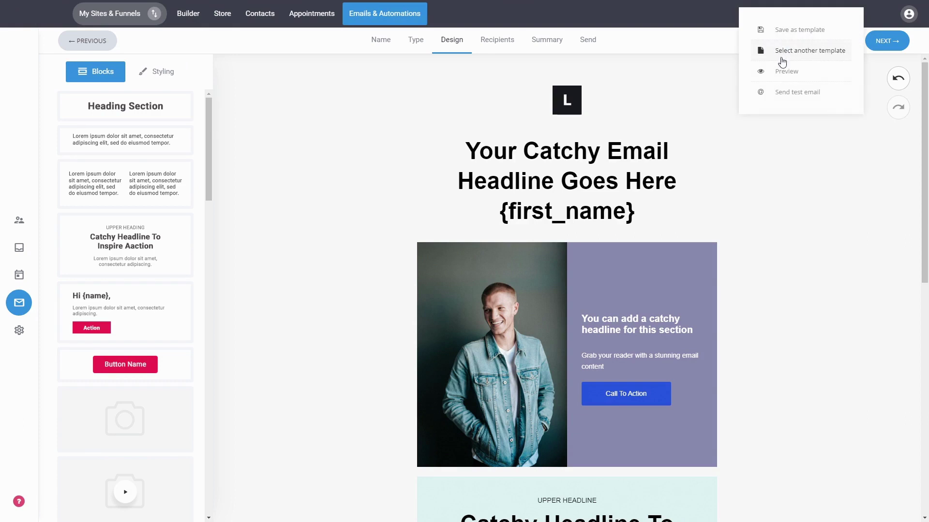
left_click(791, 77)
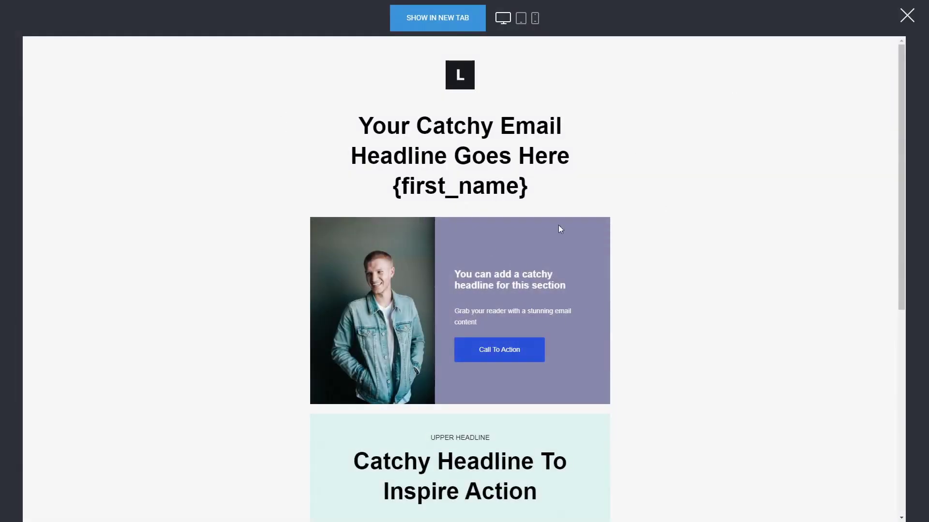
left_click(520, 19)
left_click(534, 18)
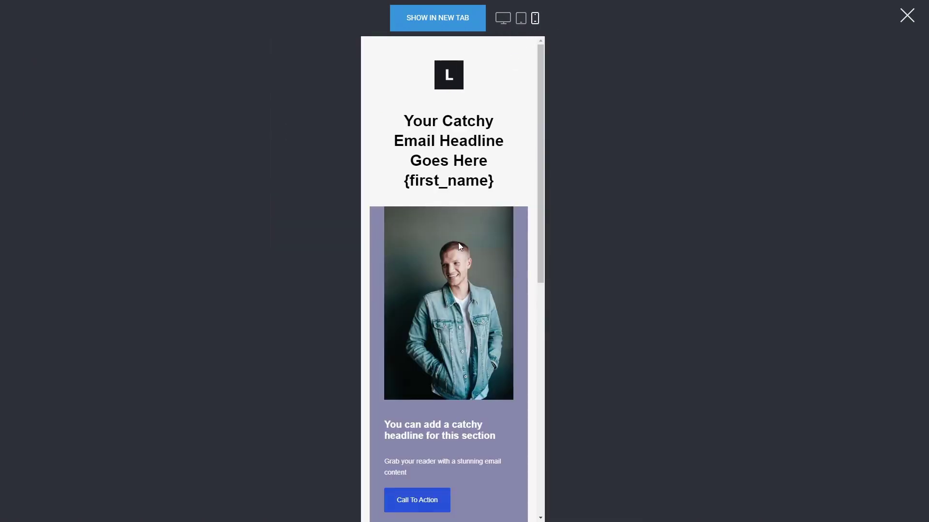
scroll(458, 242, "down", 5)
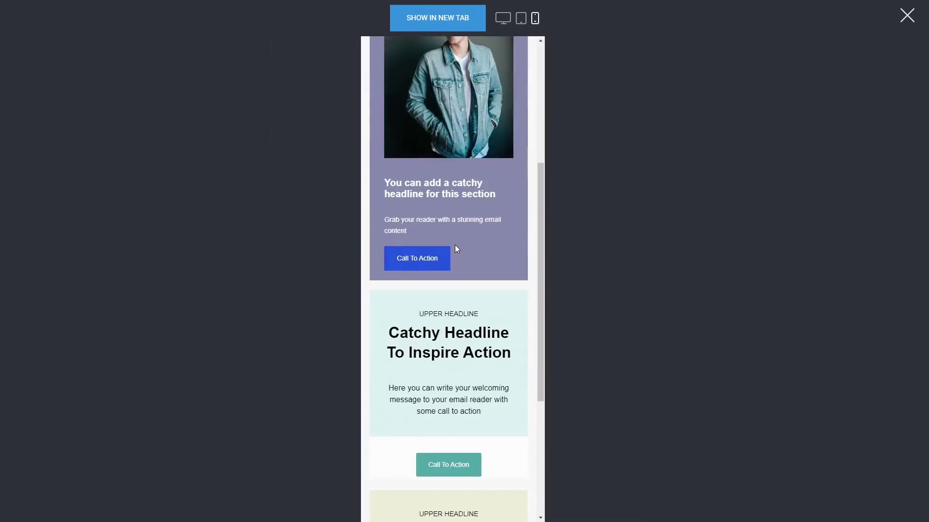
scroll(458, 246, "up", 5)
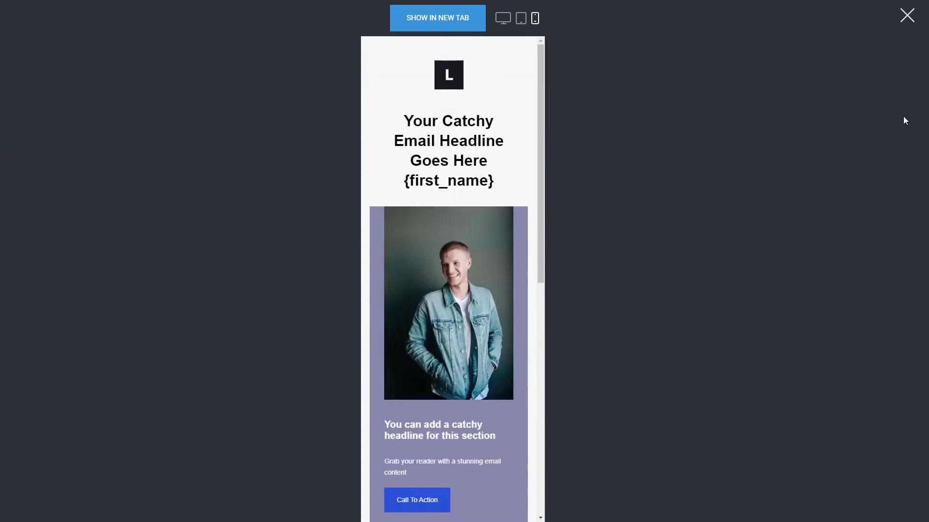
left_click(907, 16)
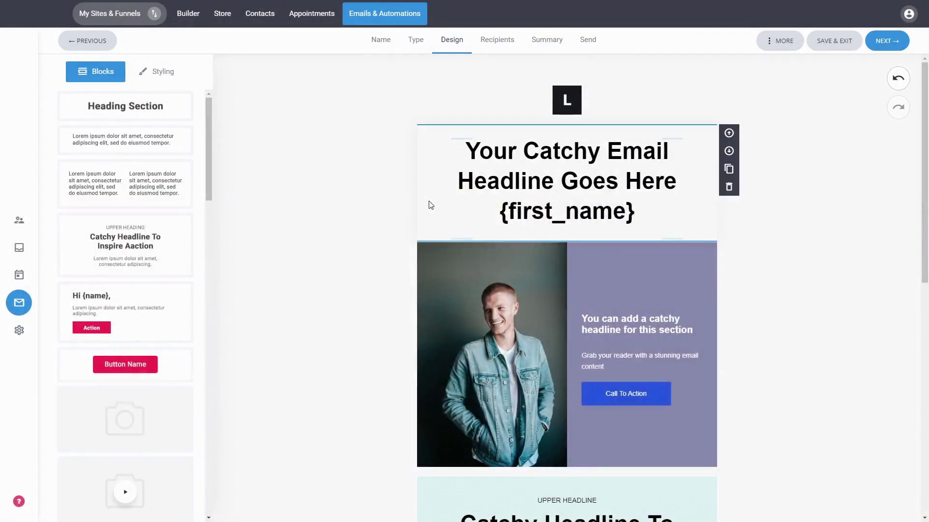
left_click(774, 41)
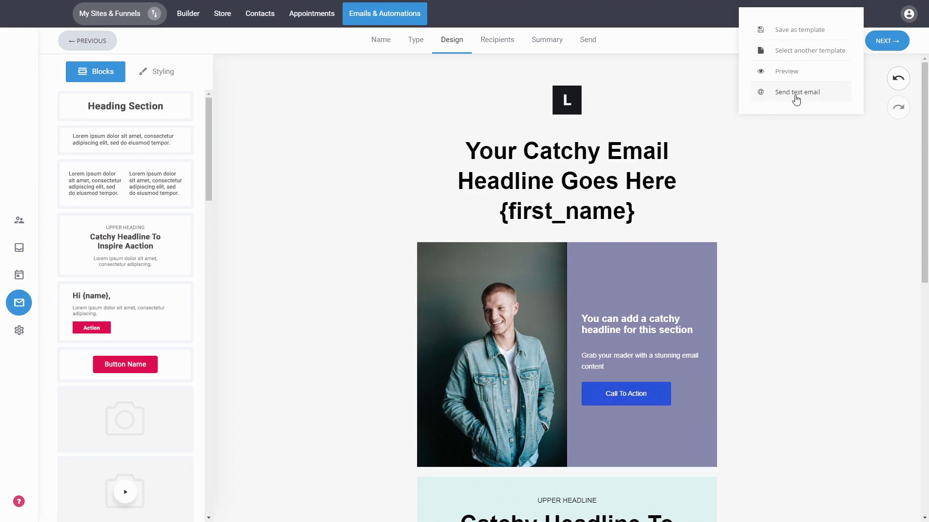
left_click(782, 207)
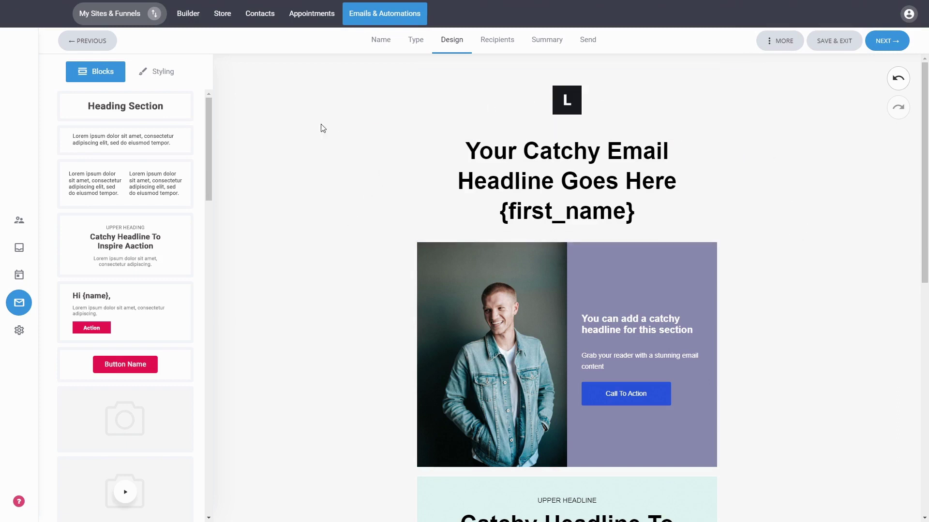
Step: Set the email's global background color to light aqua D5F5F5 and its global width to 630px
left_click(155, 75)
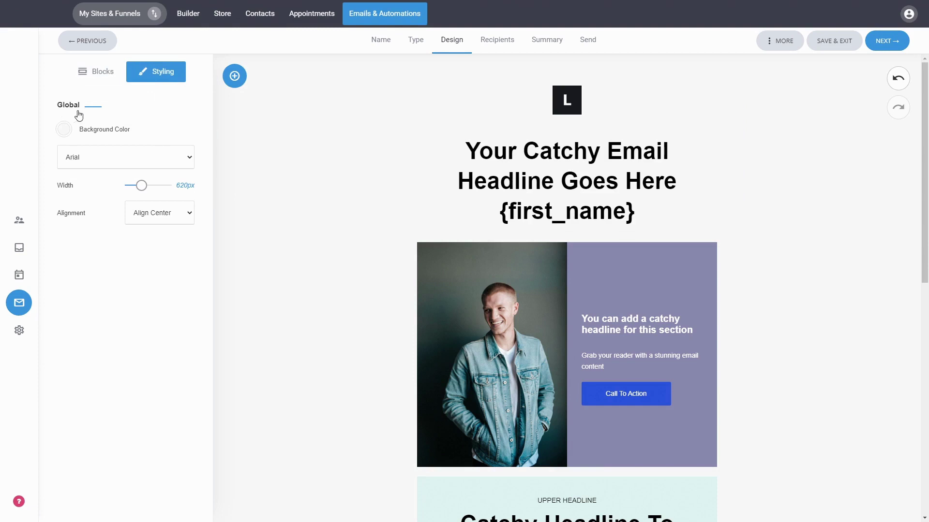
left_click(64, 129)
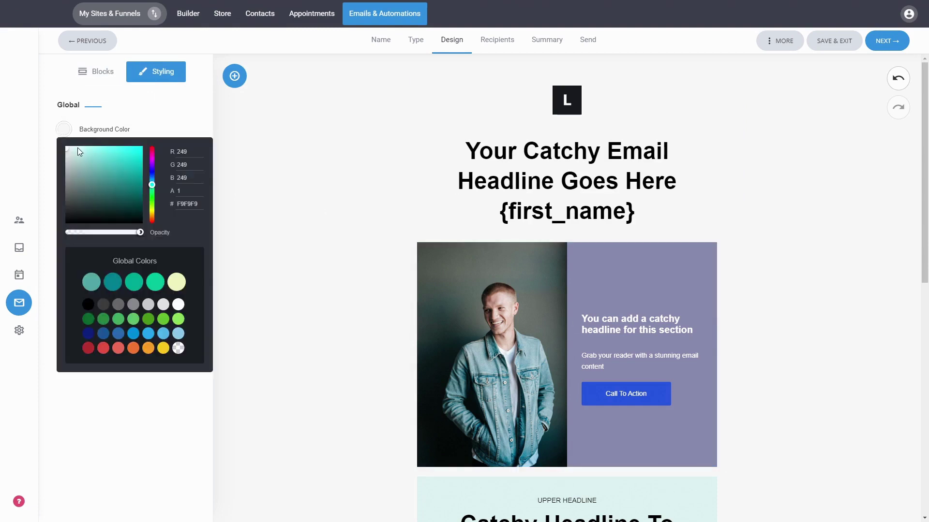
left_click(76, 149)
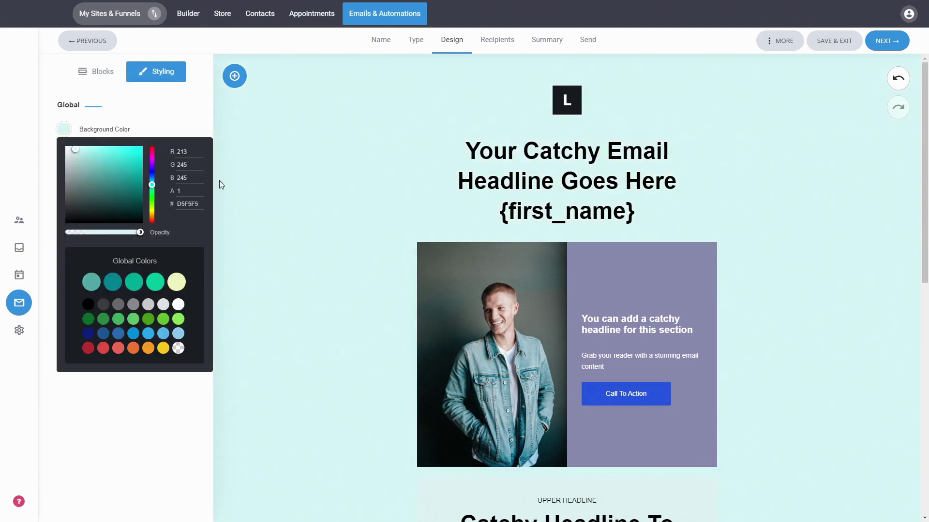
left_click(184, 115)
mouse_move(139, 187)
left_mouse_down()
mouse_move(149, 189)
mouse_move(141, 187)
left_mouse_up()
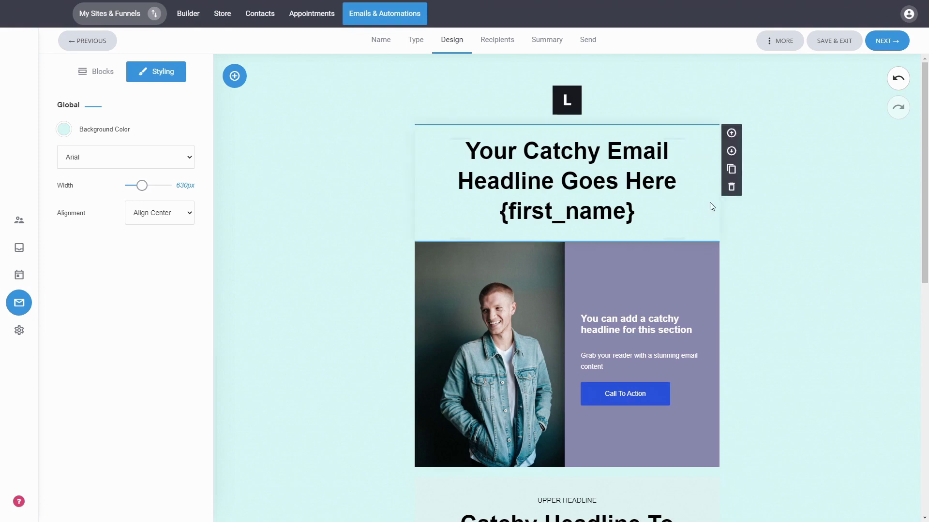
Step: Choose the Default list as the campaign's audience and review the campaign settings summary
left_click(881, 47)
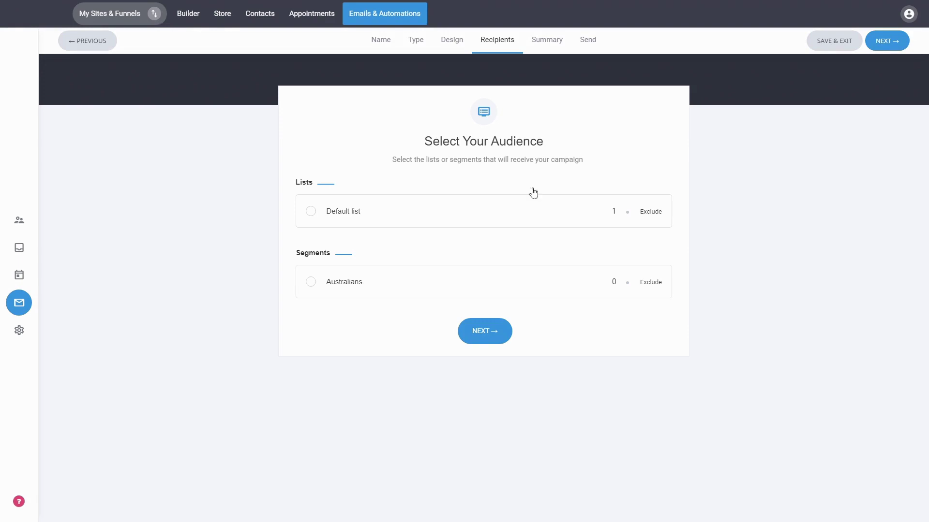
left_click(343, 213)
left_click(490, 332)
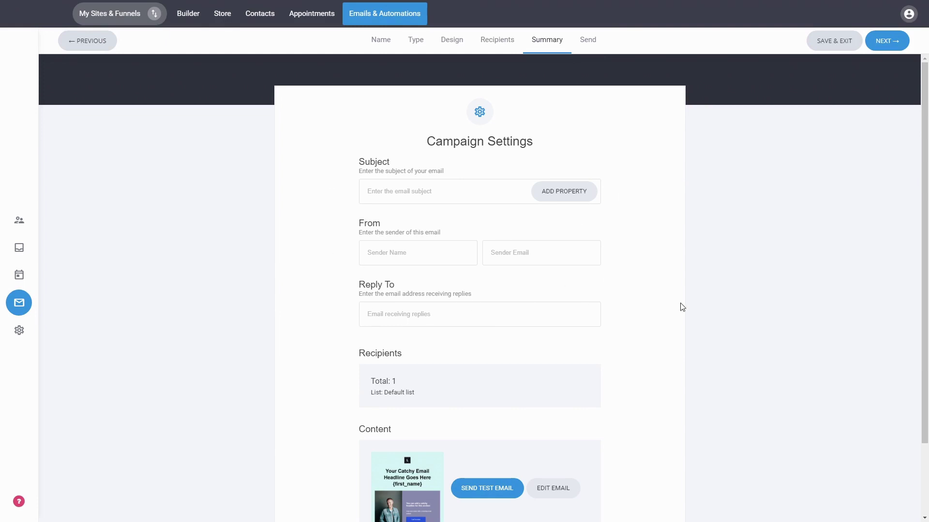
scroll(680, 307, "down", 1)
scroll(682, 307, "down", 1)
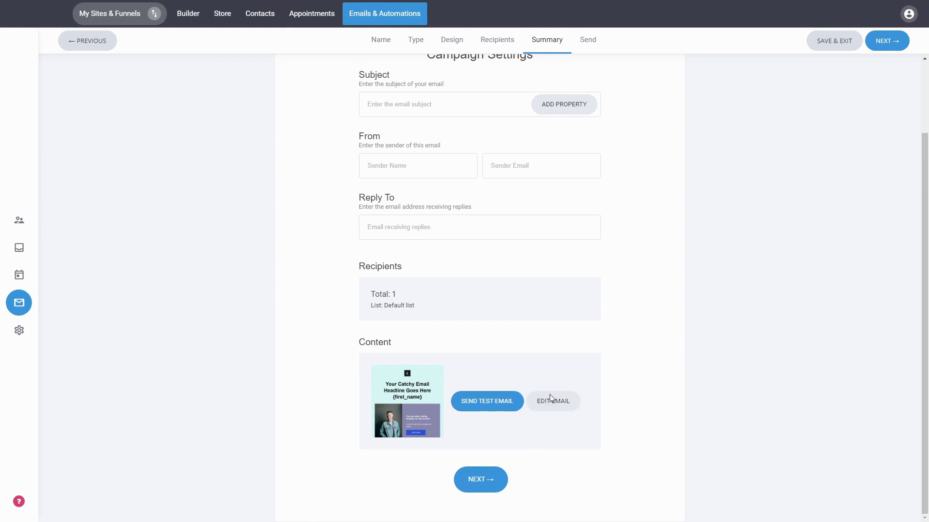
scroll(632, 295, "up", 2)
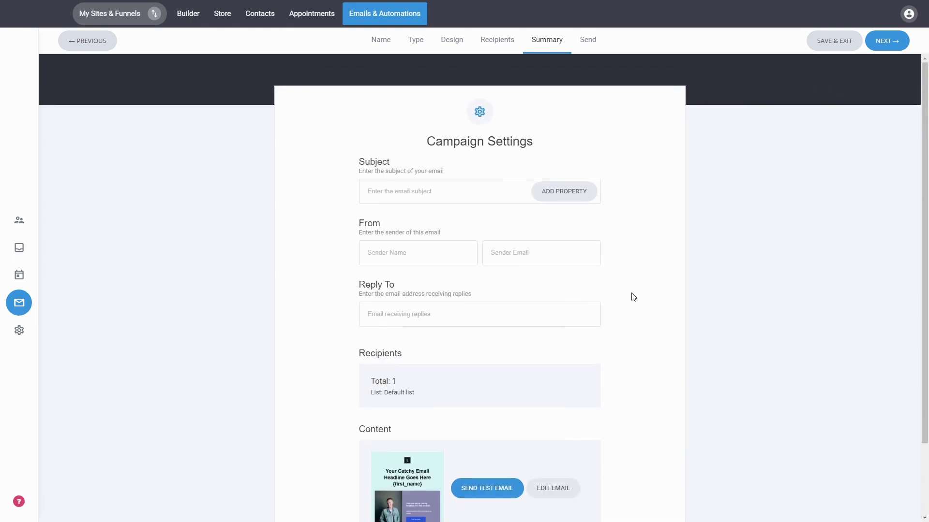